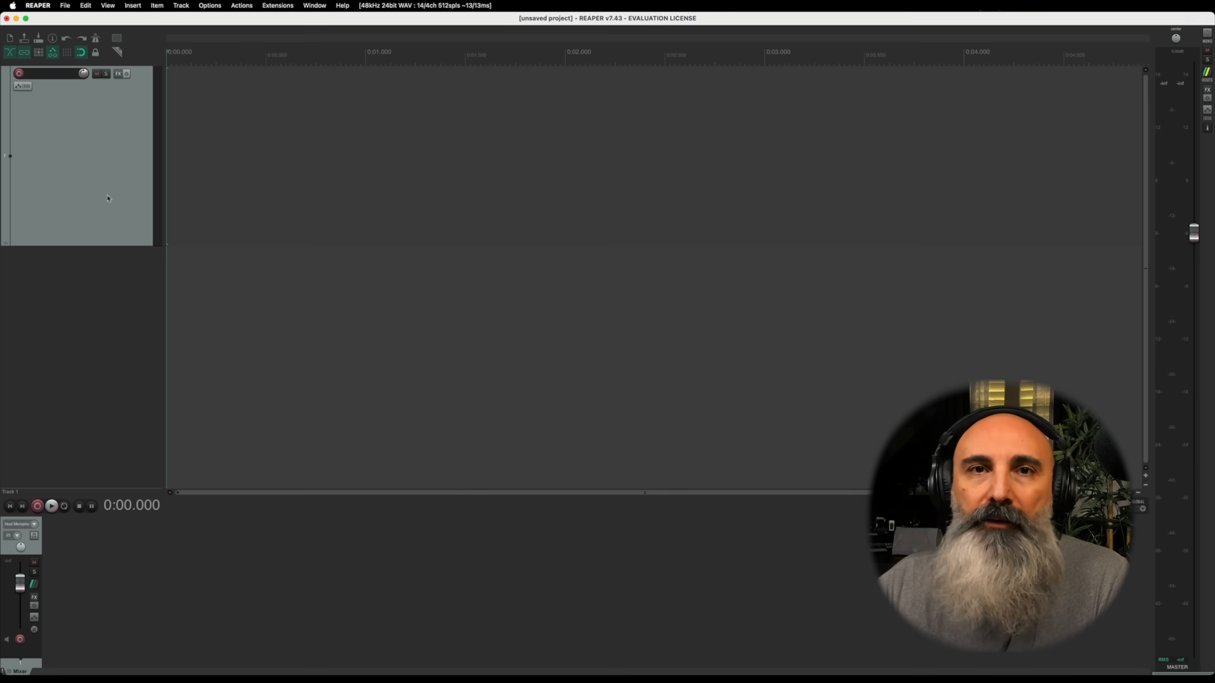
# Step: Open the REAPER preferences and display the audio device settings
pyautogui.click(37, 6)
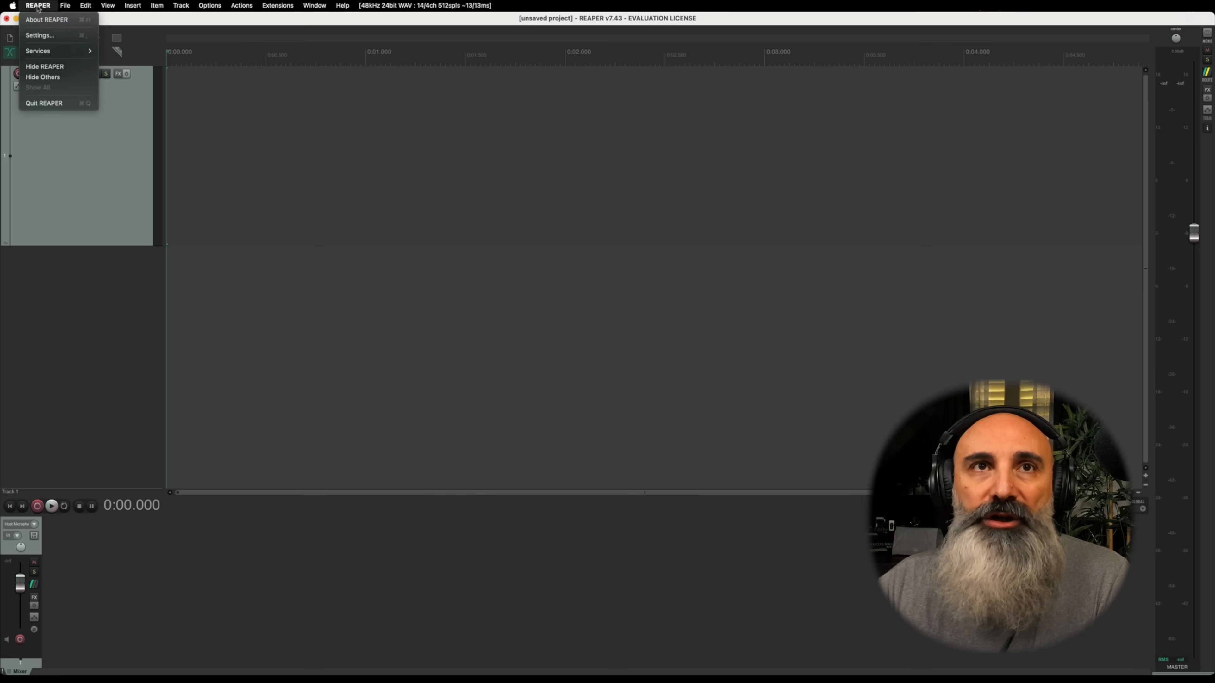
pyautogui.click(38, 36)
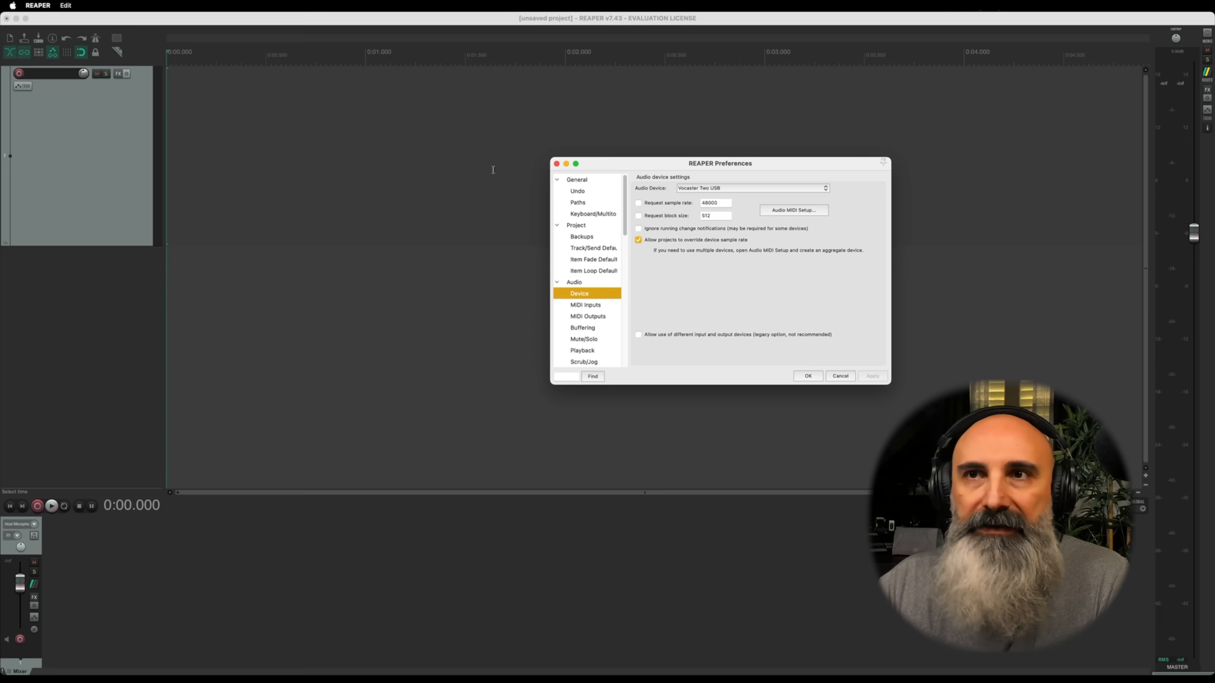
pyautogui.moveTo(620, 169); pyautogui.dragTo(607, 167)
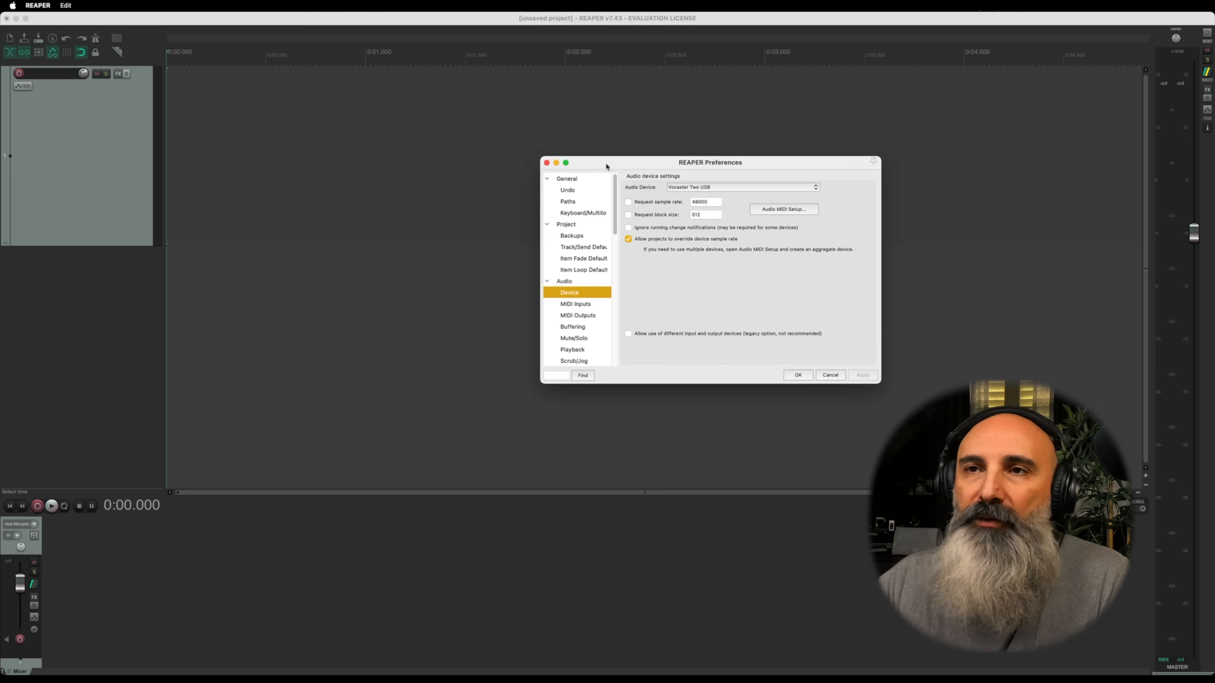
pyautogui.click(564, 282)
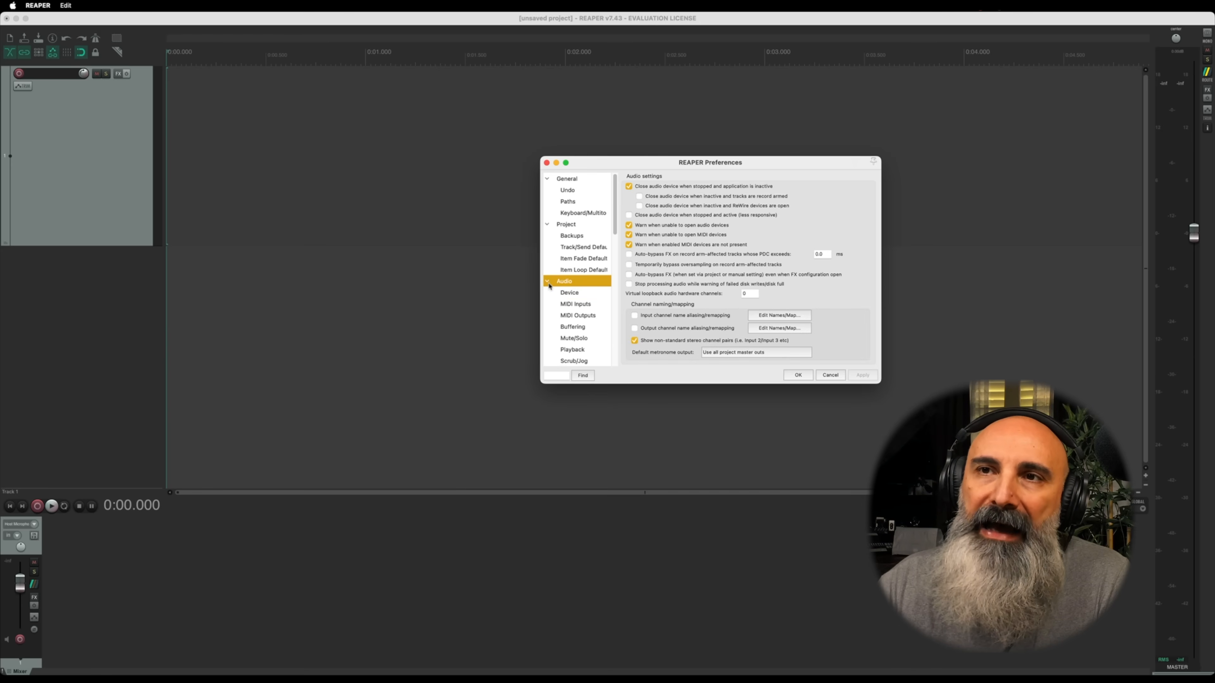
pyautogui.click(571, 293)
pyautogui.moveTo(614, 224)
pyautogui.mouseDown()
pyautogui.moveTo(610, 351)
pyautogui.moveTo(602, 207)
pyautogui.moveTo(602, 379)
pyautogui.moveTo(603, 206)
pyautogui.mouseUp()
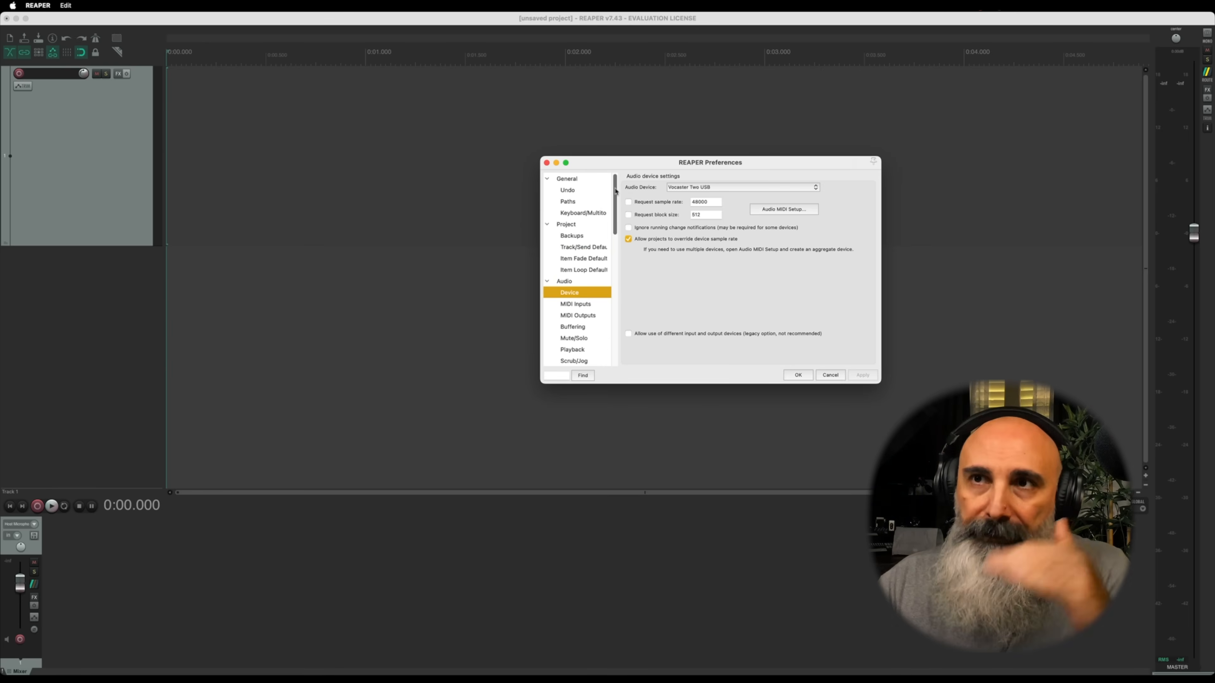
pyautogui.click(574, 282)
pyautogui.click(576, 293)
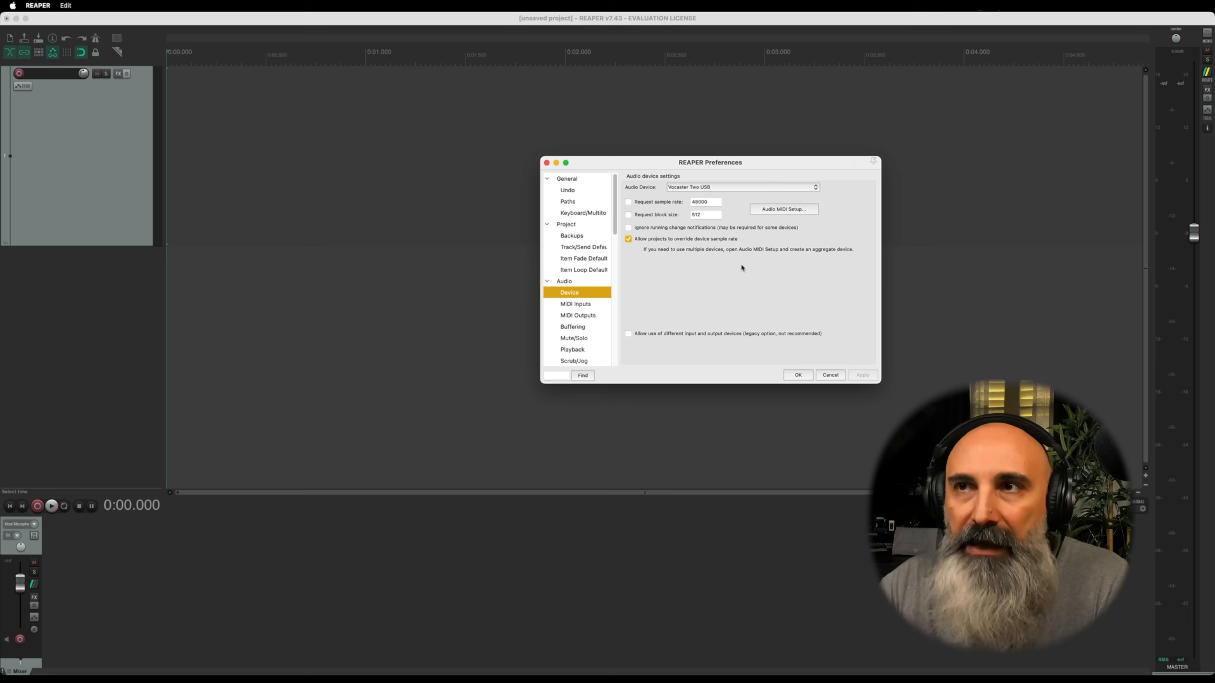
# Step: Select Vocaster Two USB as the audio device and confirm the preferences
pyautogui.click(699, 187)
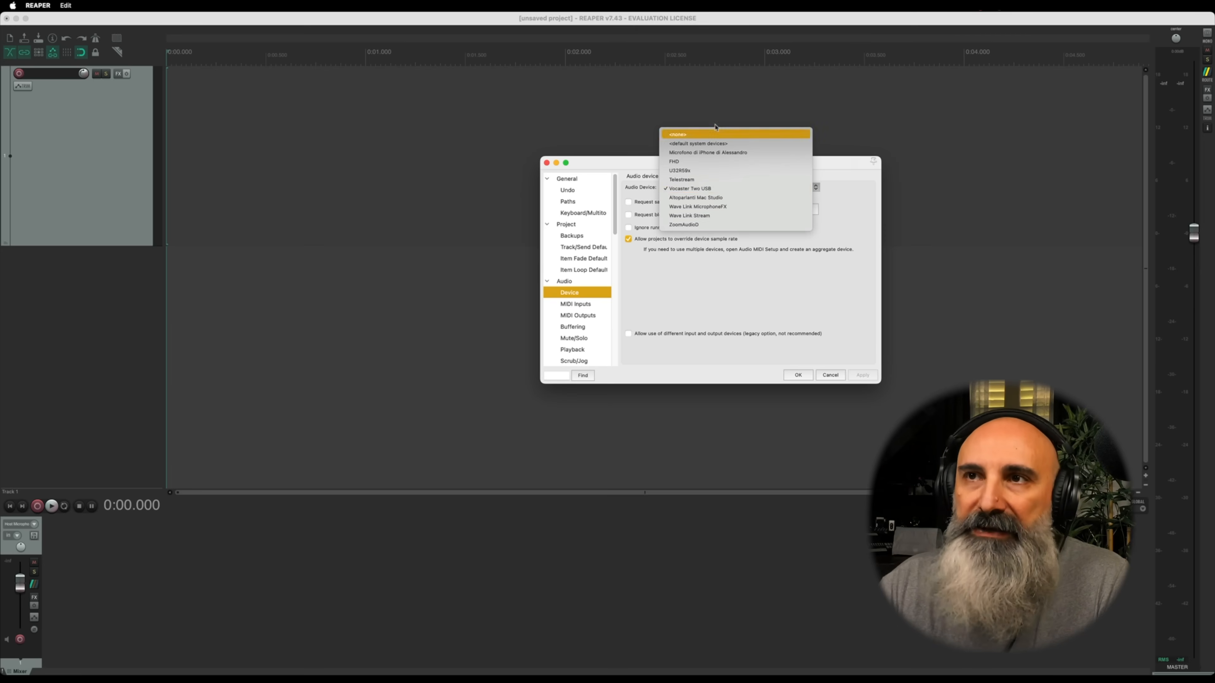
pyautogui.click(709, 188)
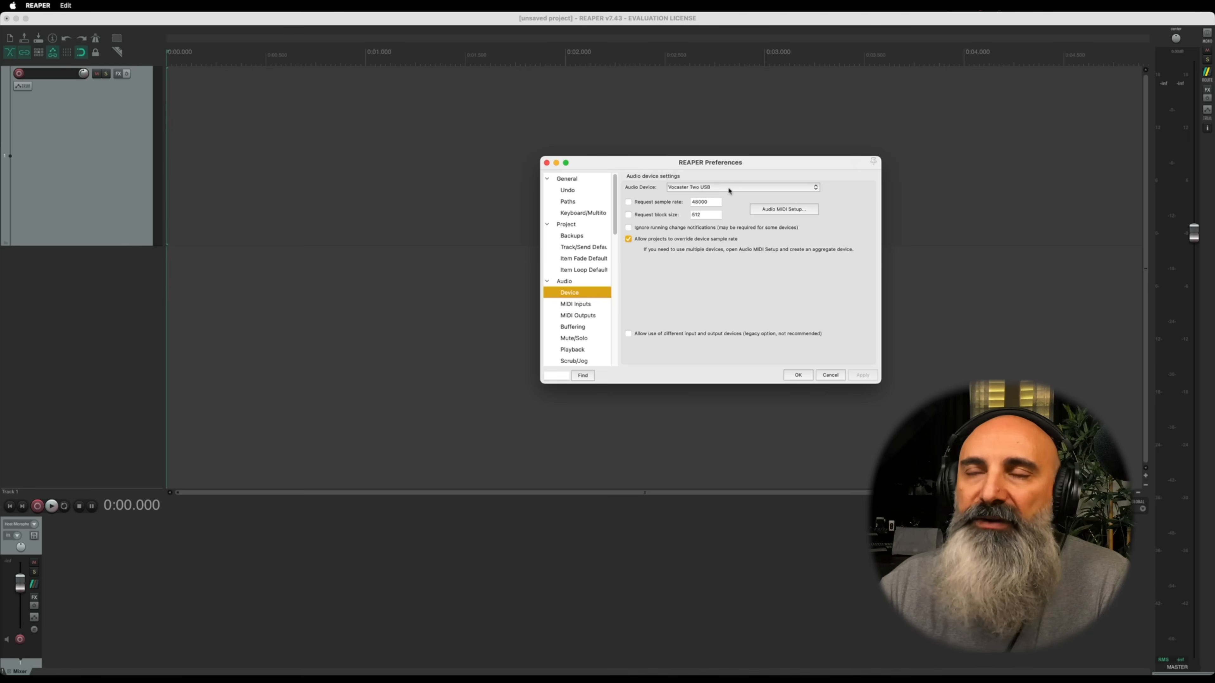
pyautogui.click(693, 188)
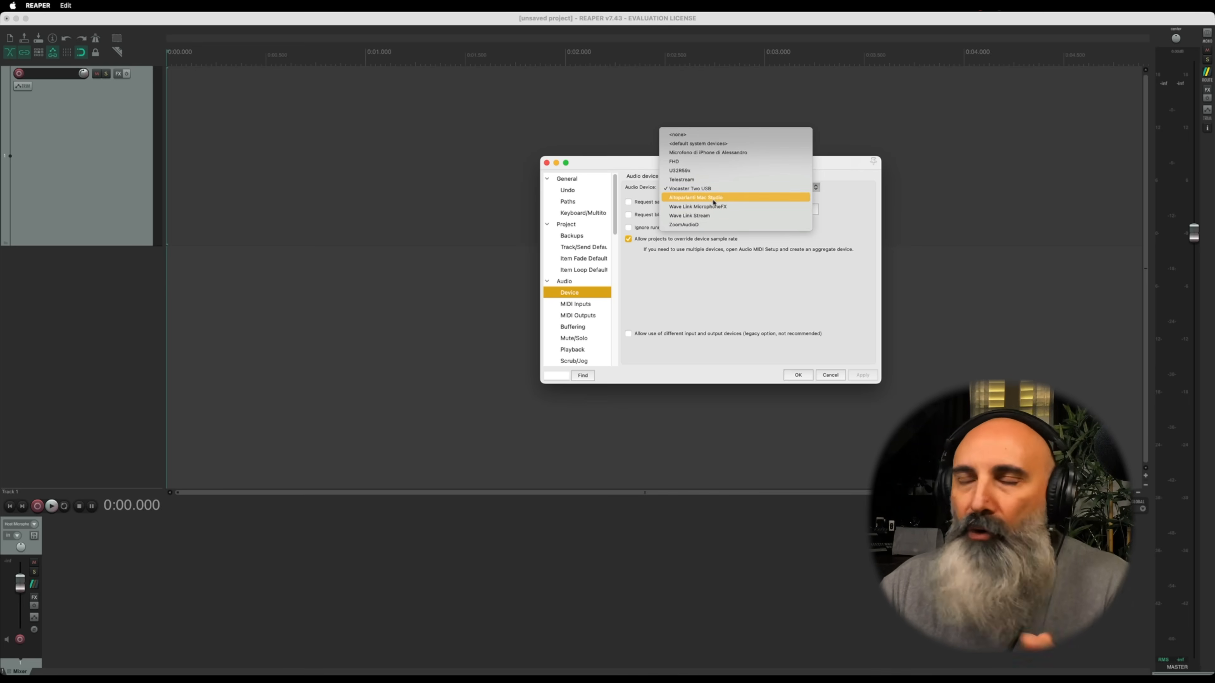
pyautogui.click(712, 180)
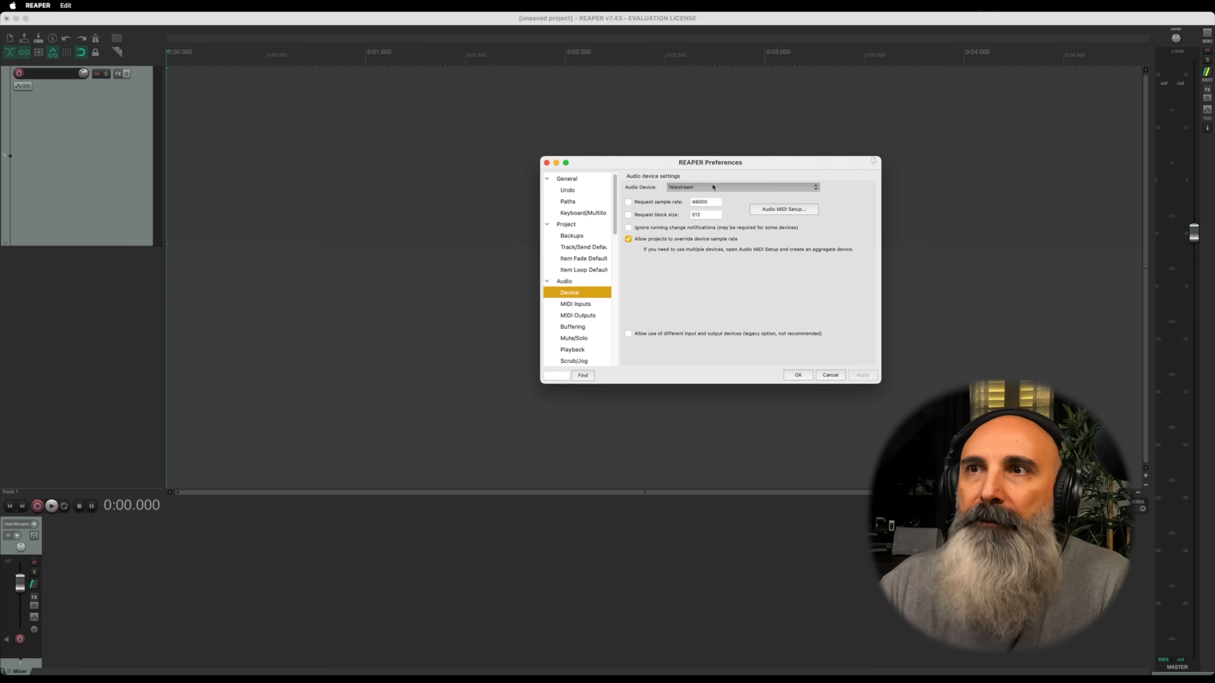
pyautogui.click(712, 188)
pyautogui.click(710, 196)
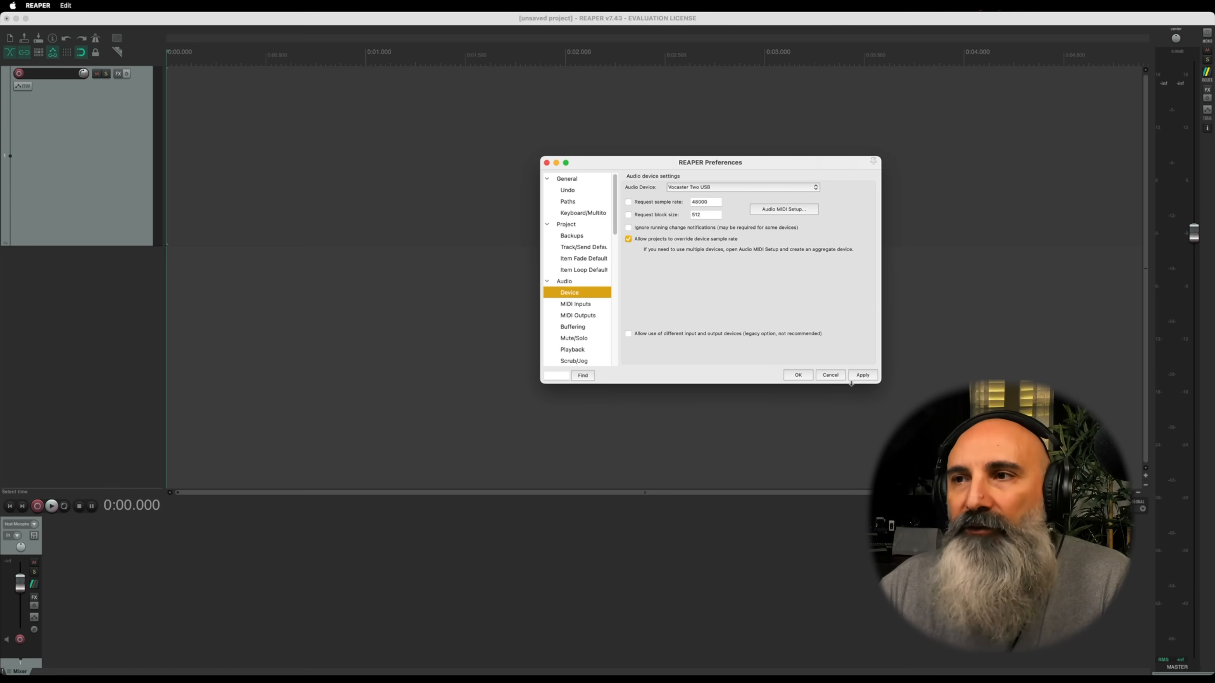
pyautogui.click(798, 376)
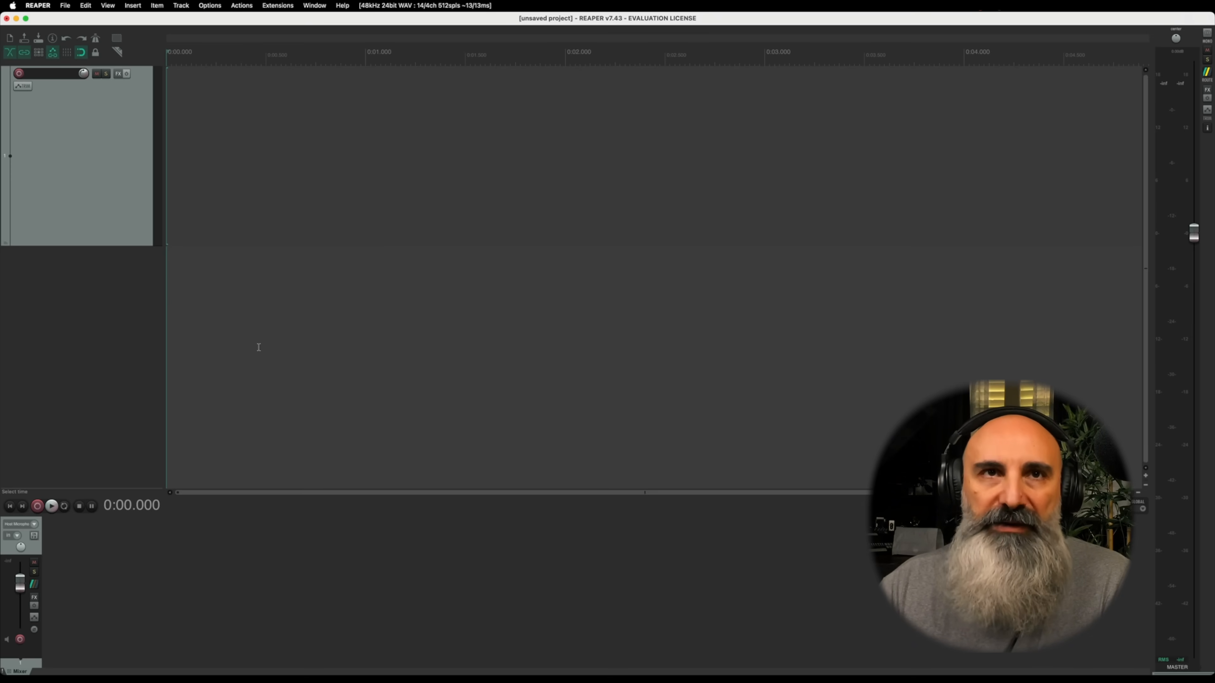
# Step: Replace the existing track with a new empty track and enlarge its height to fill over half of the arrange area
pyautogui.click(82, 164)
pyautogui.press('Delete')
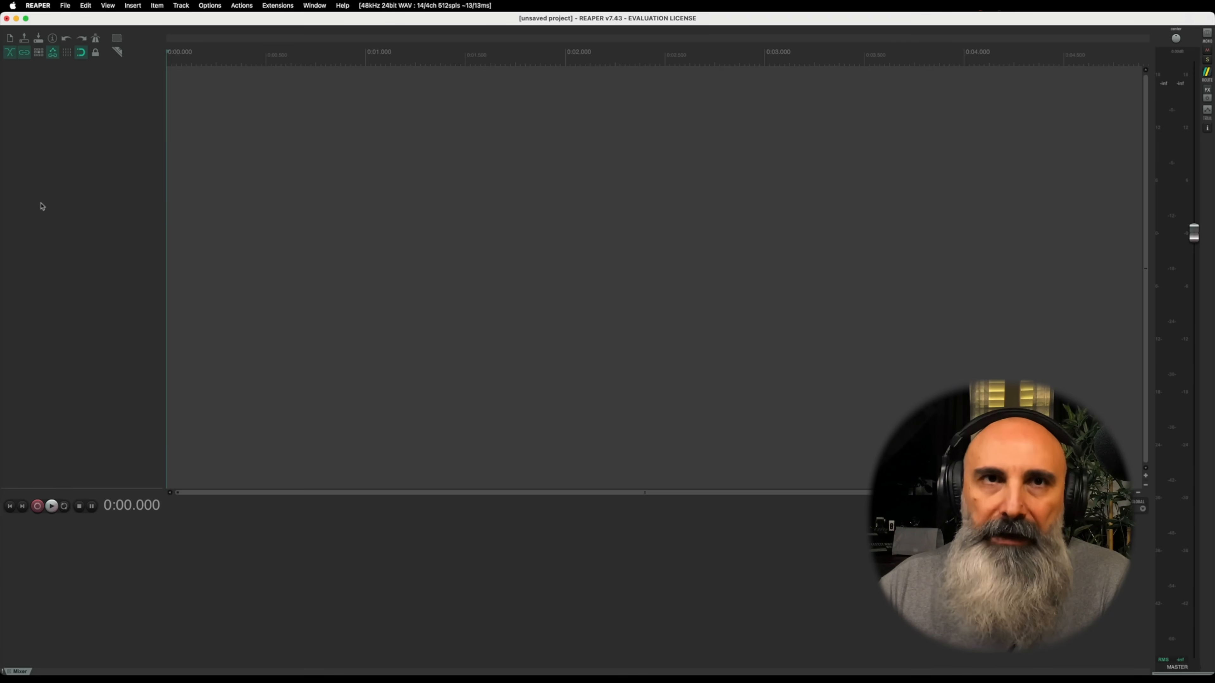
pyautogui.doubleClick(96, 131)
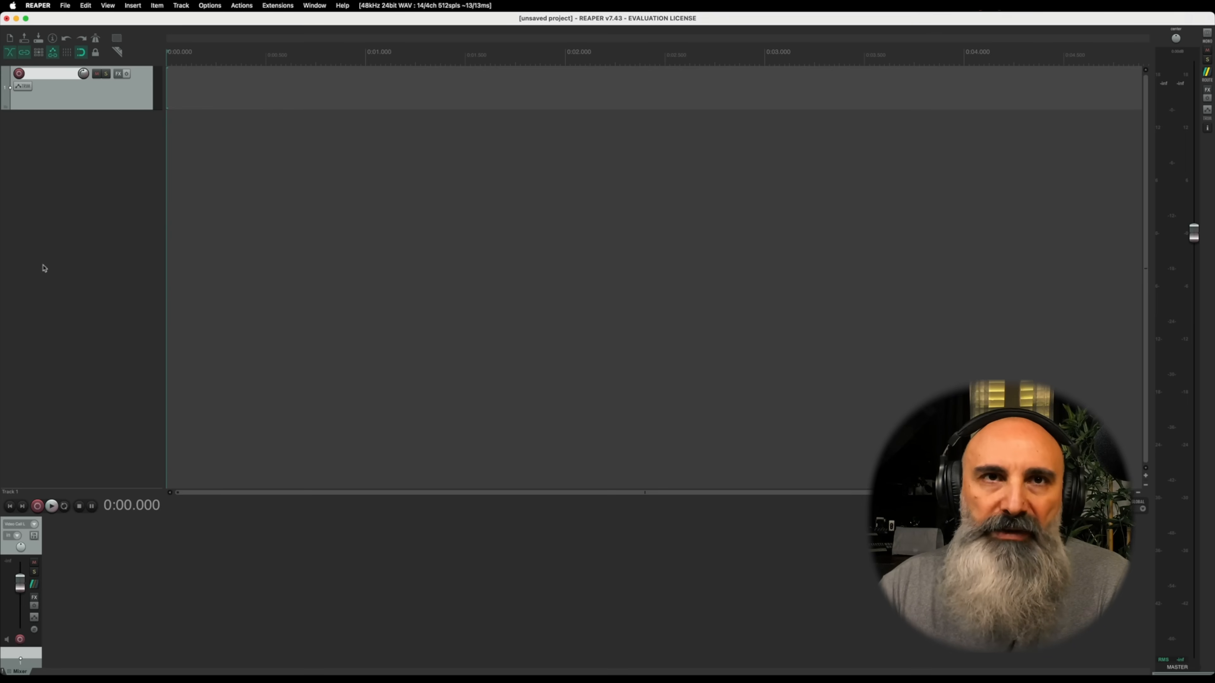
pyautogui.moveTo(75, 109); pyautogui.dragTo(74, 315)
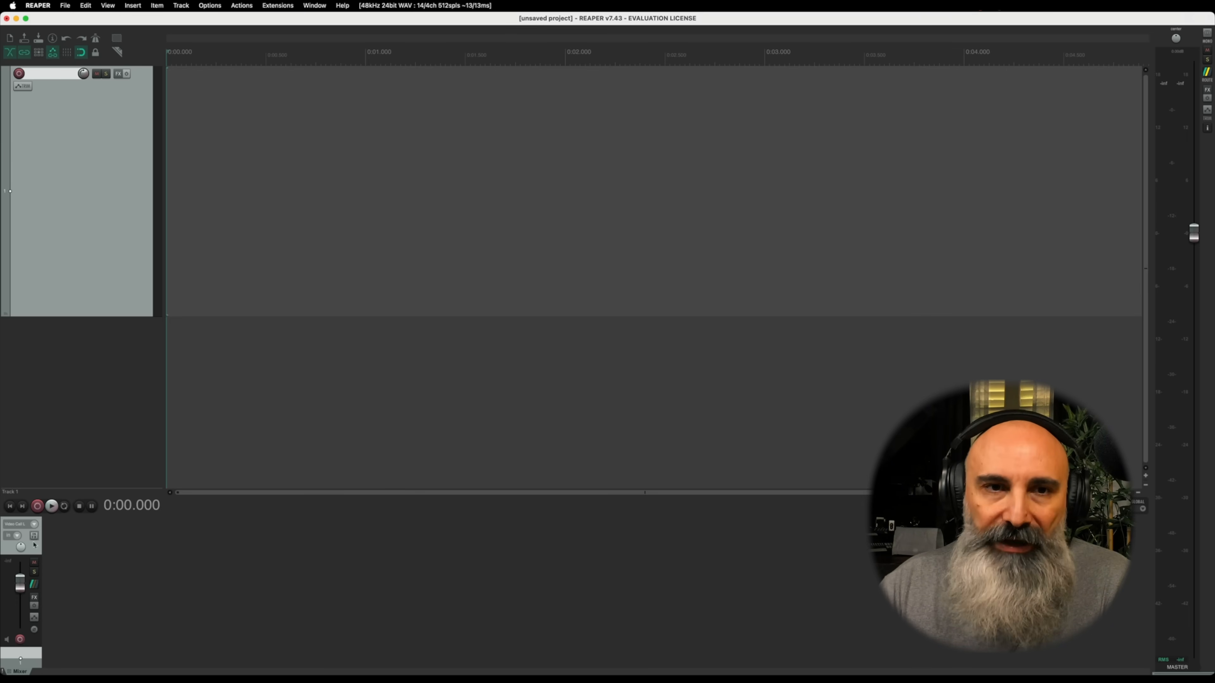
# Step: Set the new track's recording input to the mono Host Microphone channel
pyautogui.click(35, 524)
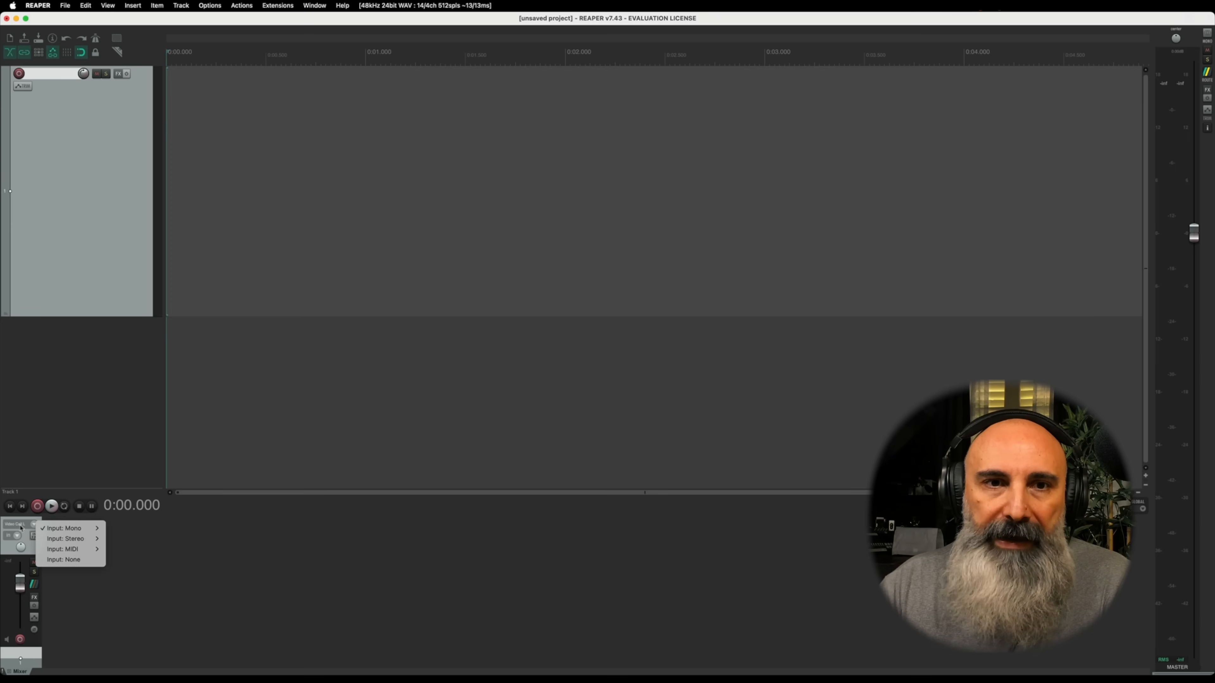
pyautogui.moveTo(48, 531)
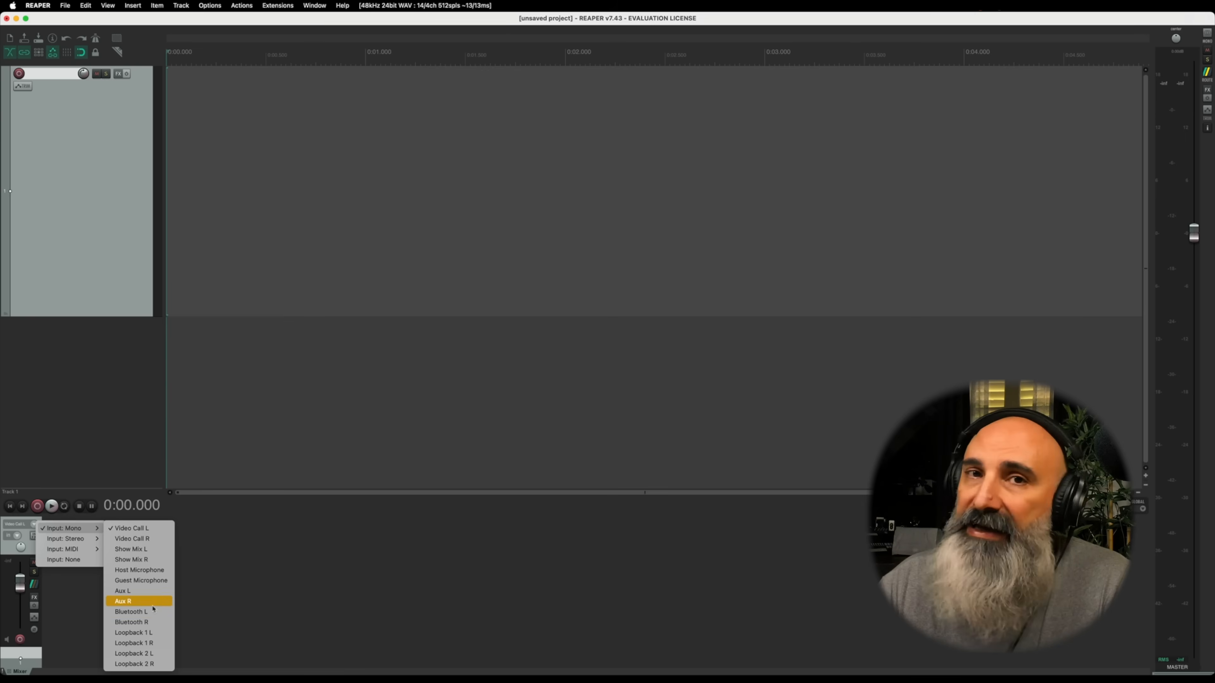
pyautogui.click(139, 570)
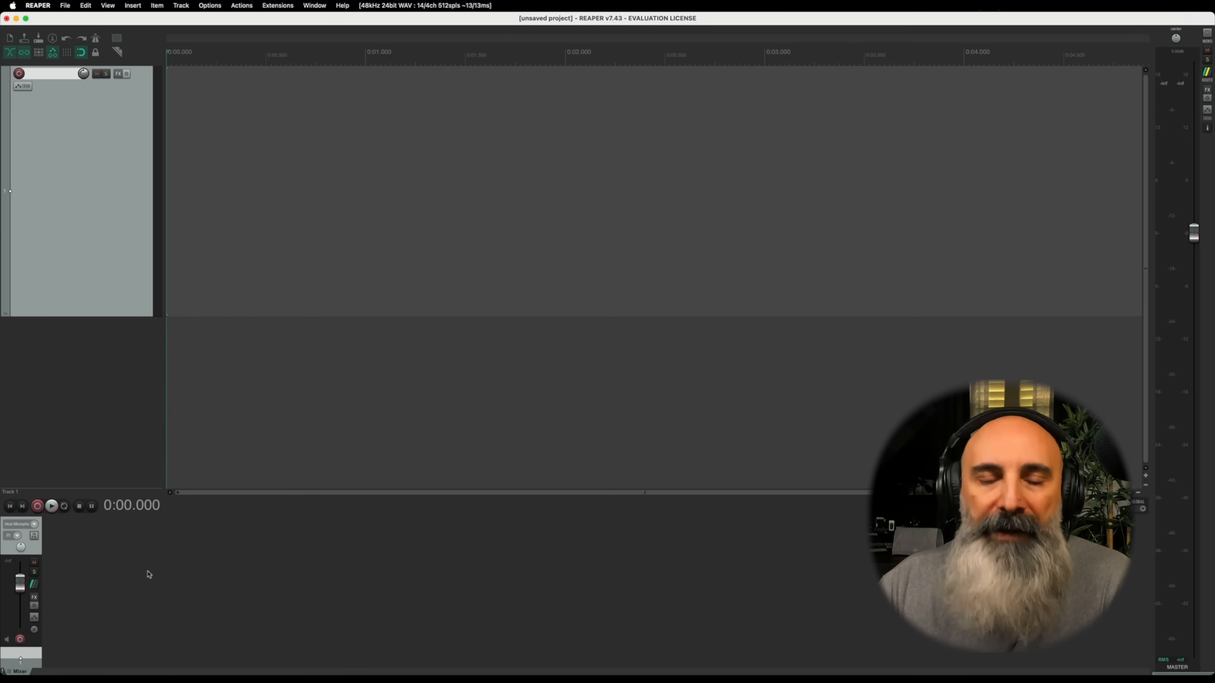
# Step: Review the mono inputs available for the track
pyautogui.click(34, 523)
pyautogui.moveTo(69, 528)
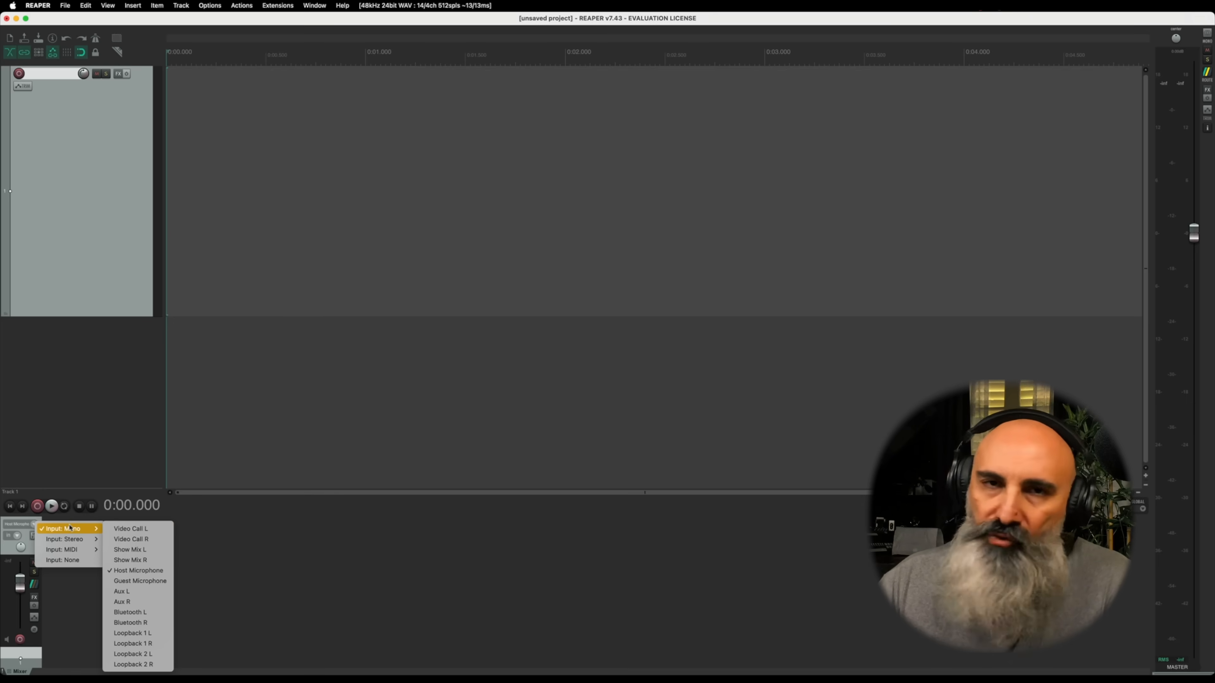
pyautogui.click(148, 571)
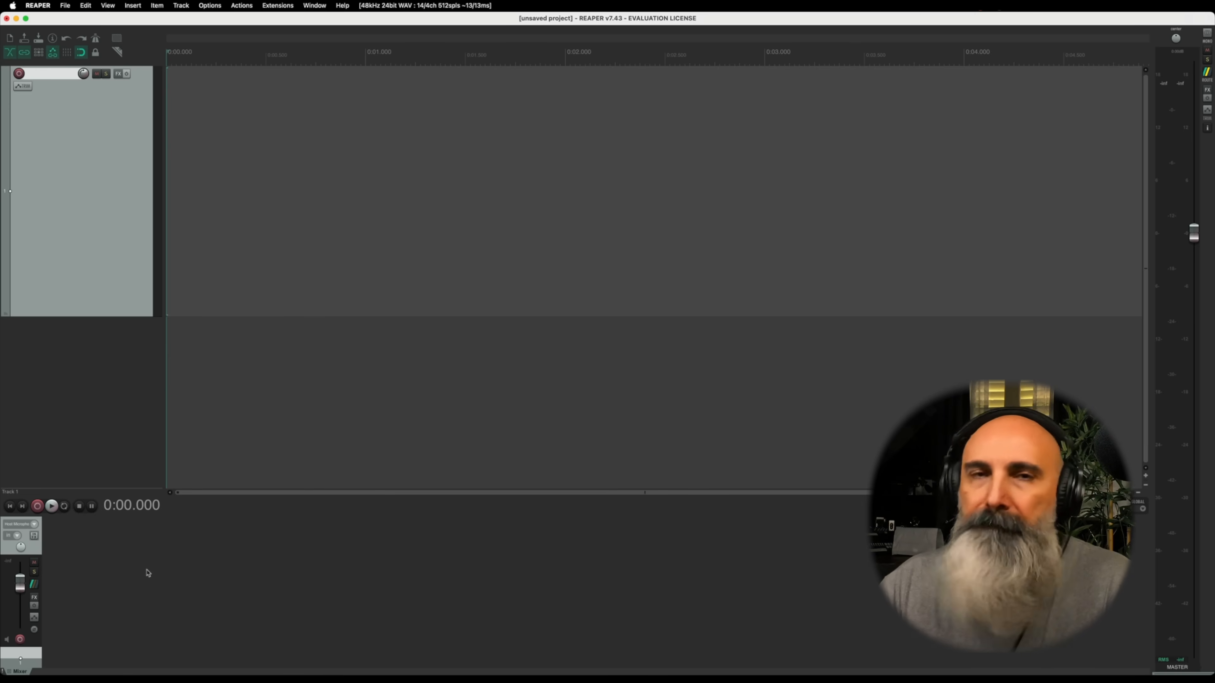
pyautogui.click(34, 525)
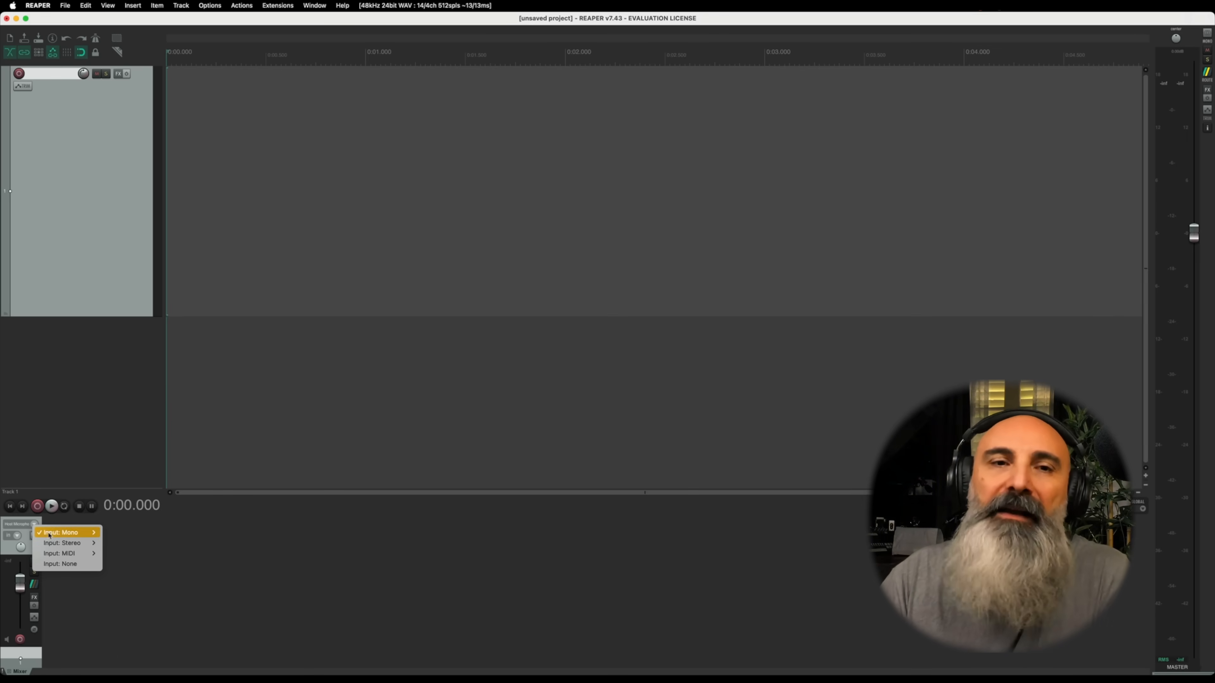
pyautogui.moveTo(65, 535)
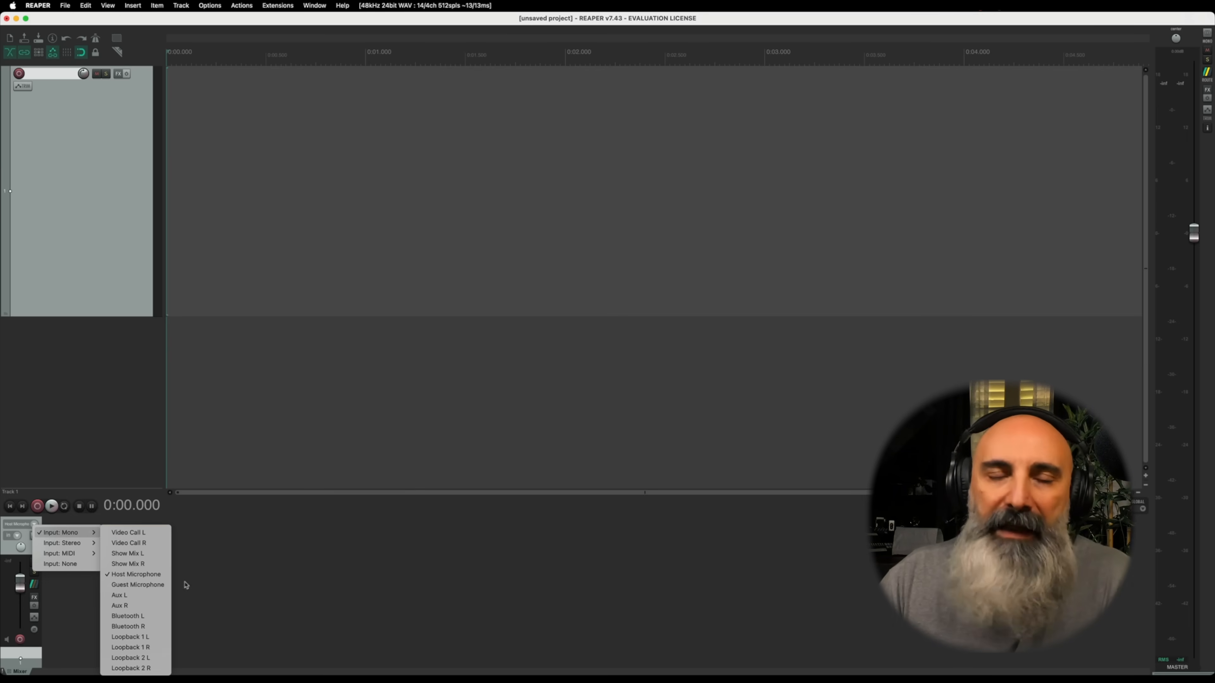
pyautogui.click(213, 567)
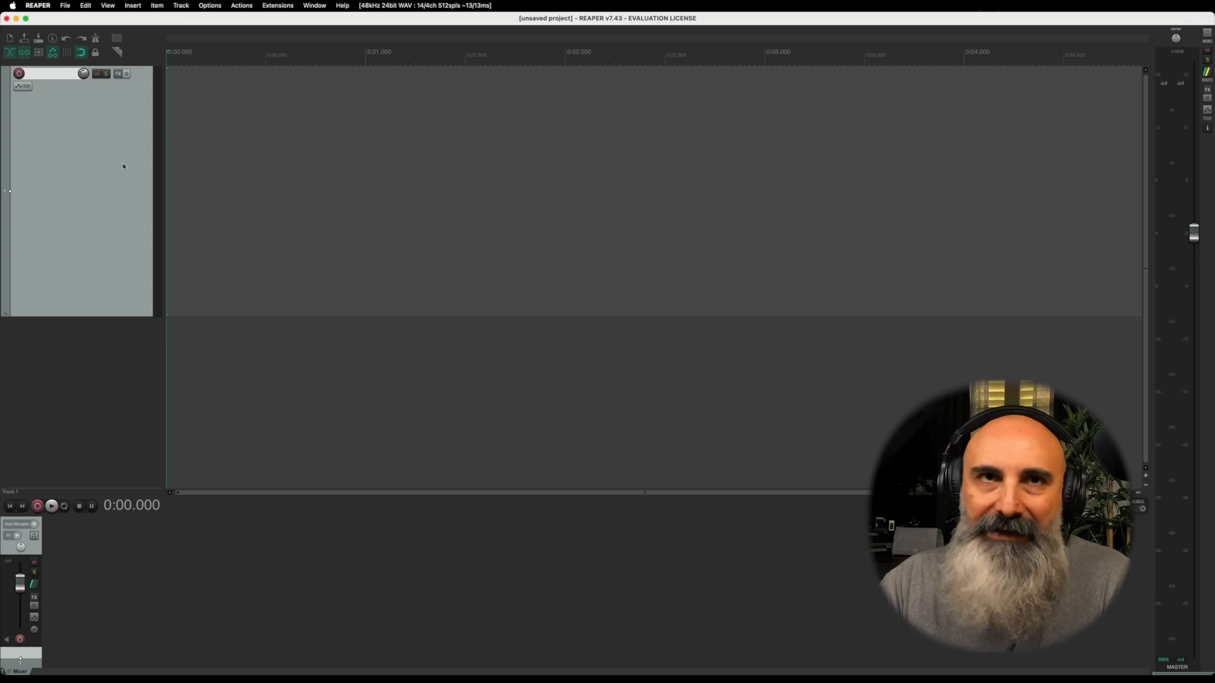
# Step: Arm the track and record about 13 seconds of voice from the microphone
pyautogui.click(20, 640)
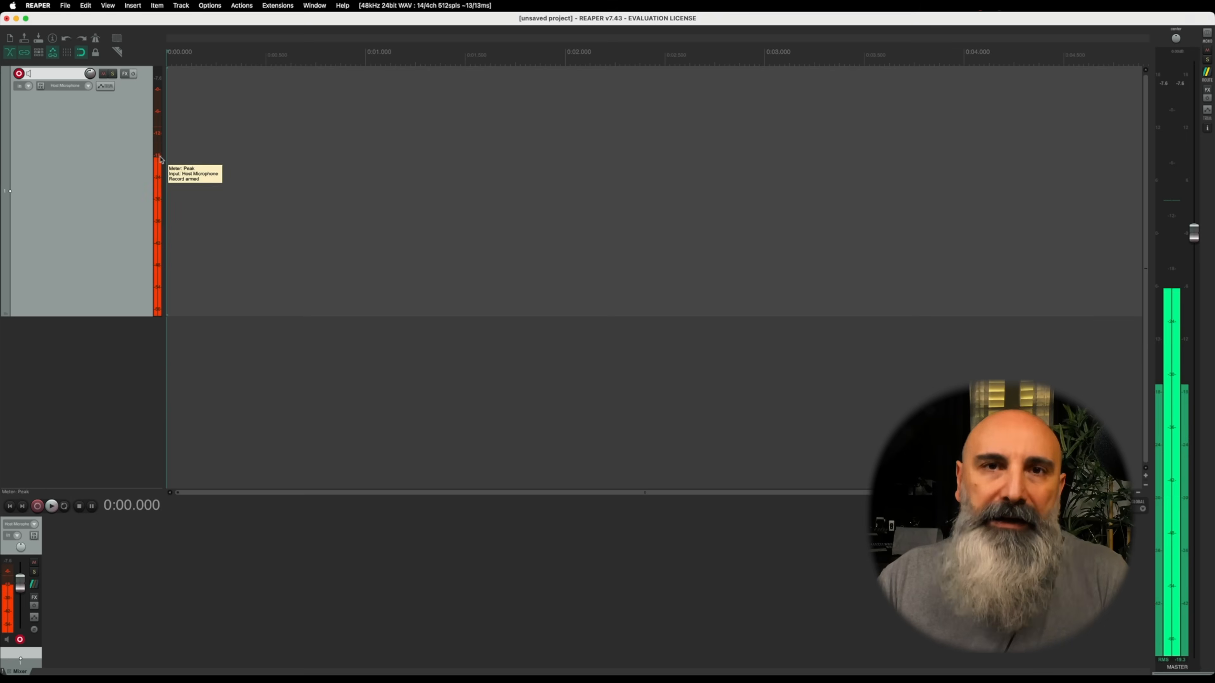
pyautogui.click(37, 506)
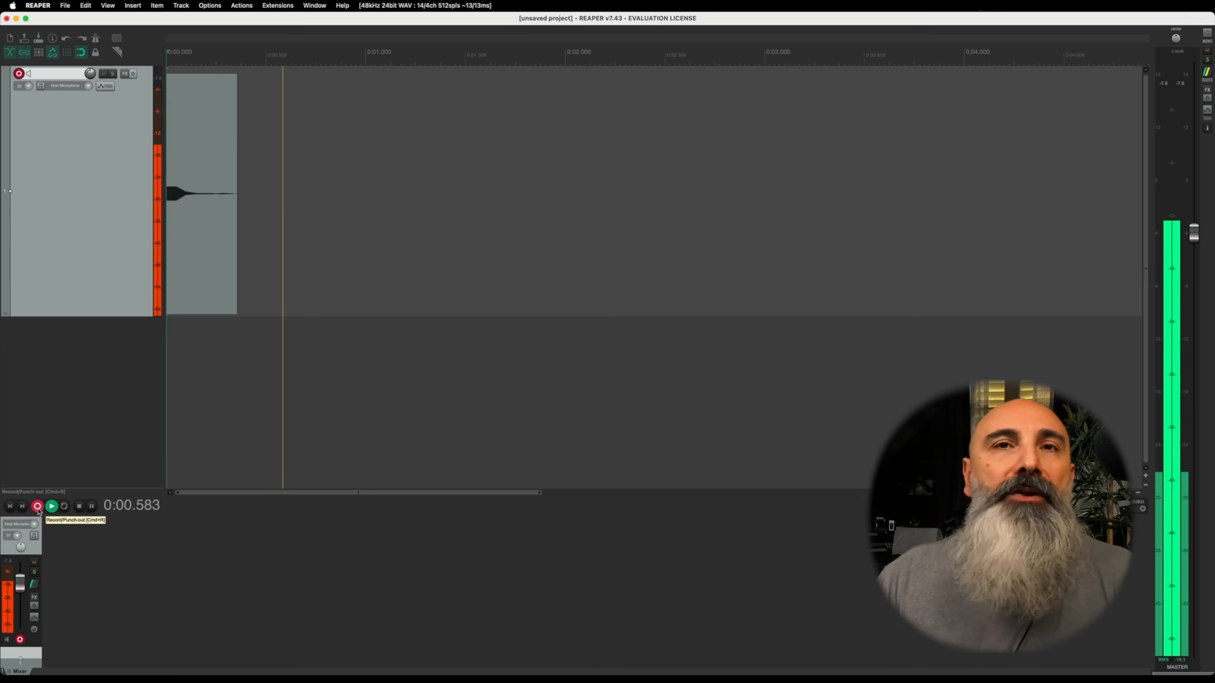
pyautogui.scroll(-10, 491, 434)
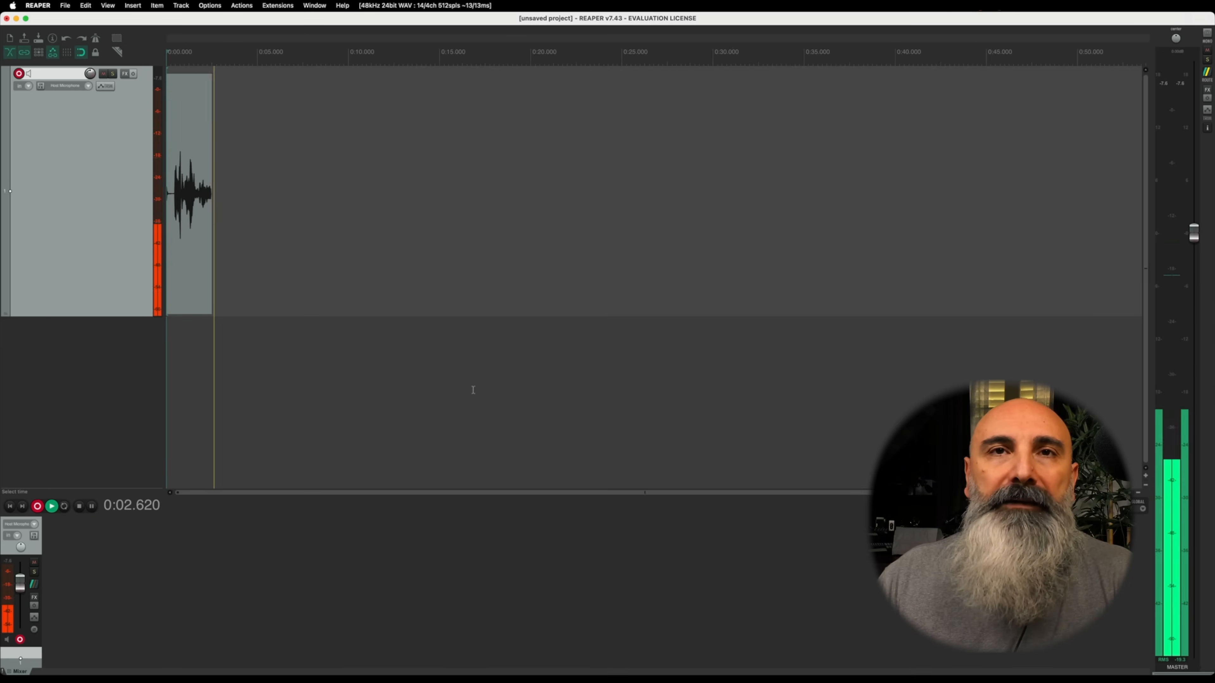
pyautogui.scroll(5, 473, 390)
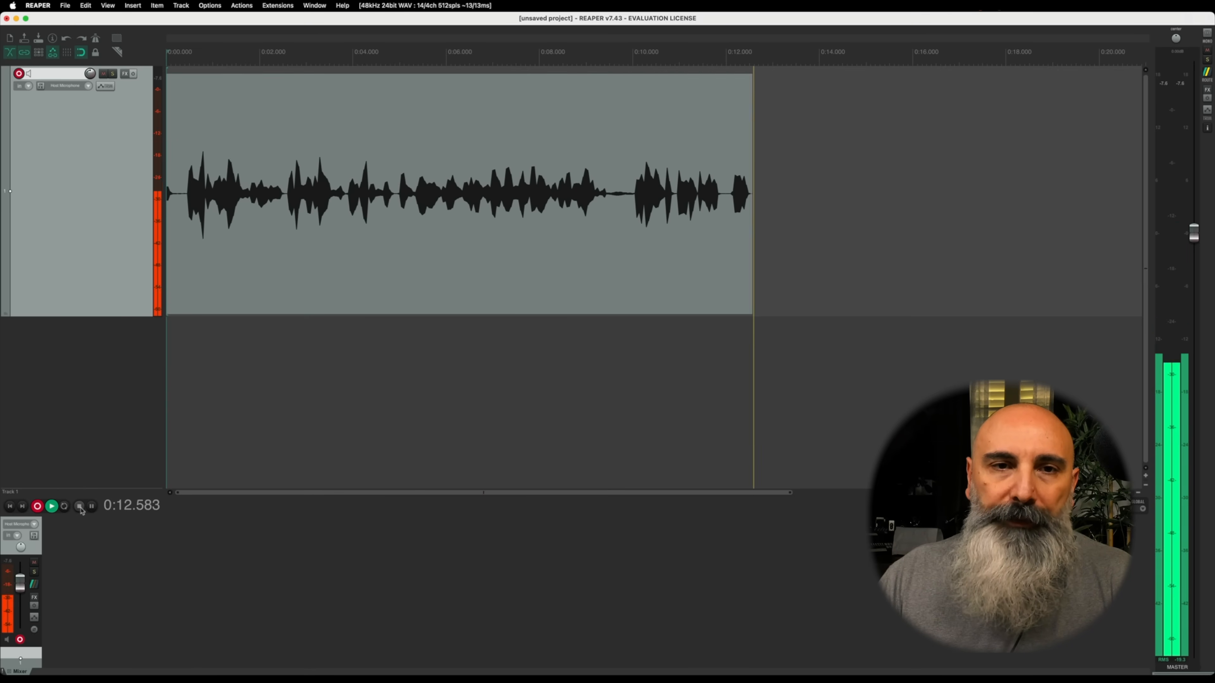
pyautogui.click(79, 506)
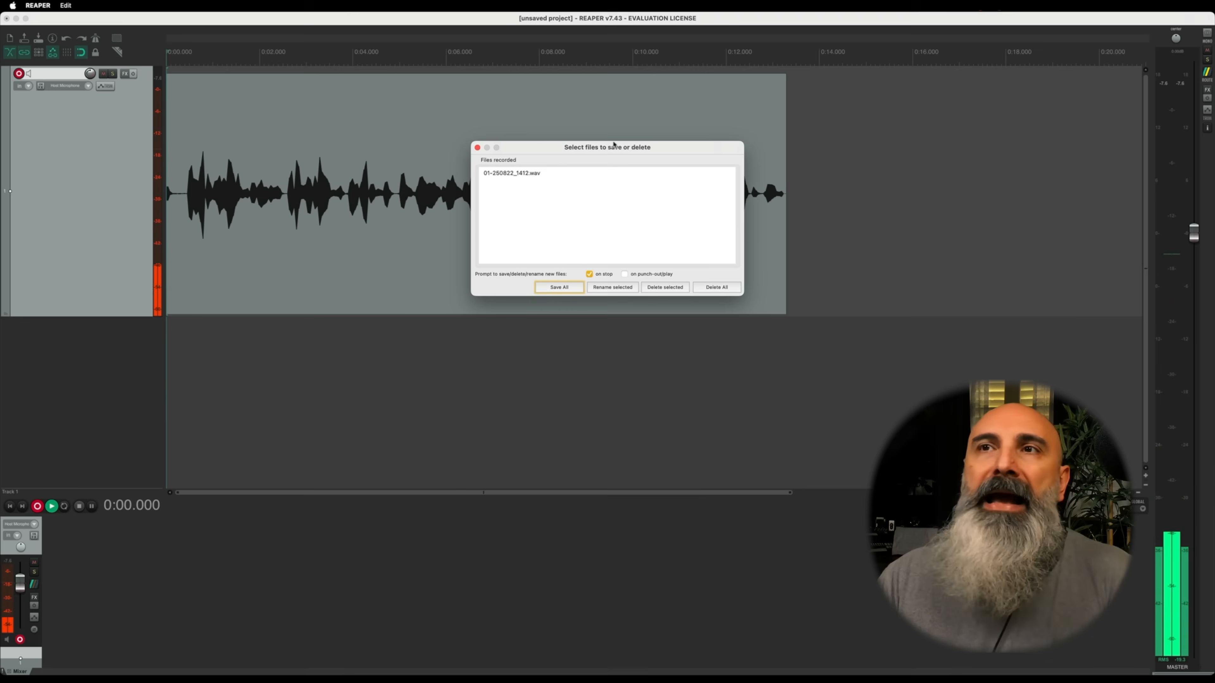
# Step: Dismiss the recorded-files prompt, keeping the new take without renaming or deleting it
pyautogui.moveTo(613, 152); pyautogui.dragTo(600, 172)
pyautogui.click(531, 191)
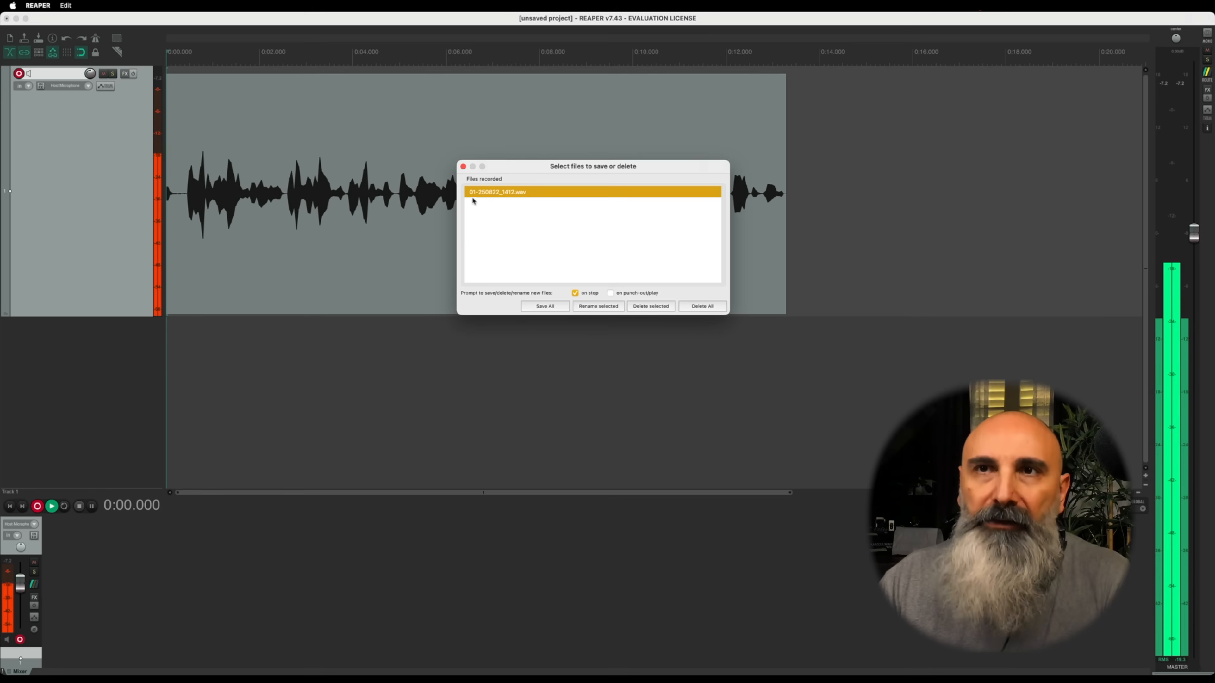
pyautogui.click(462, 167)
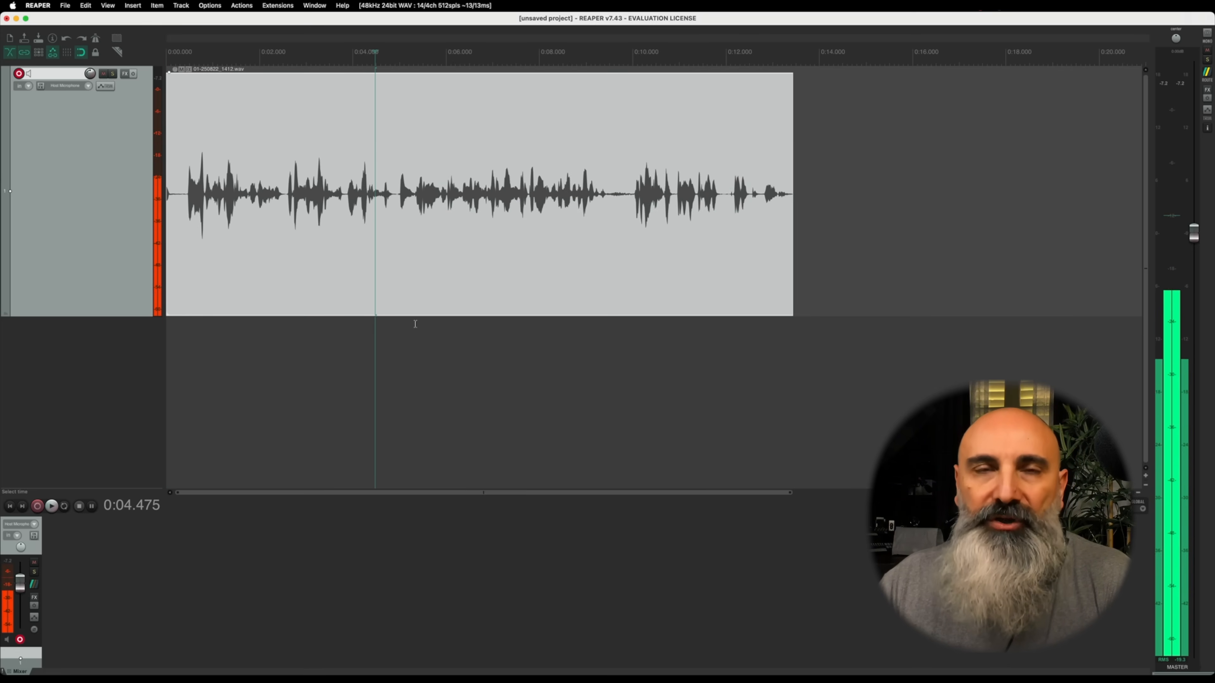
# Step: Disarm the track and place the edit cursor at about 5.7 seconds in the recorded item
pyautogui.click(20, 639)
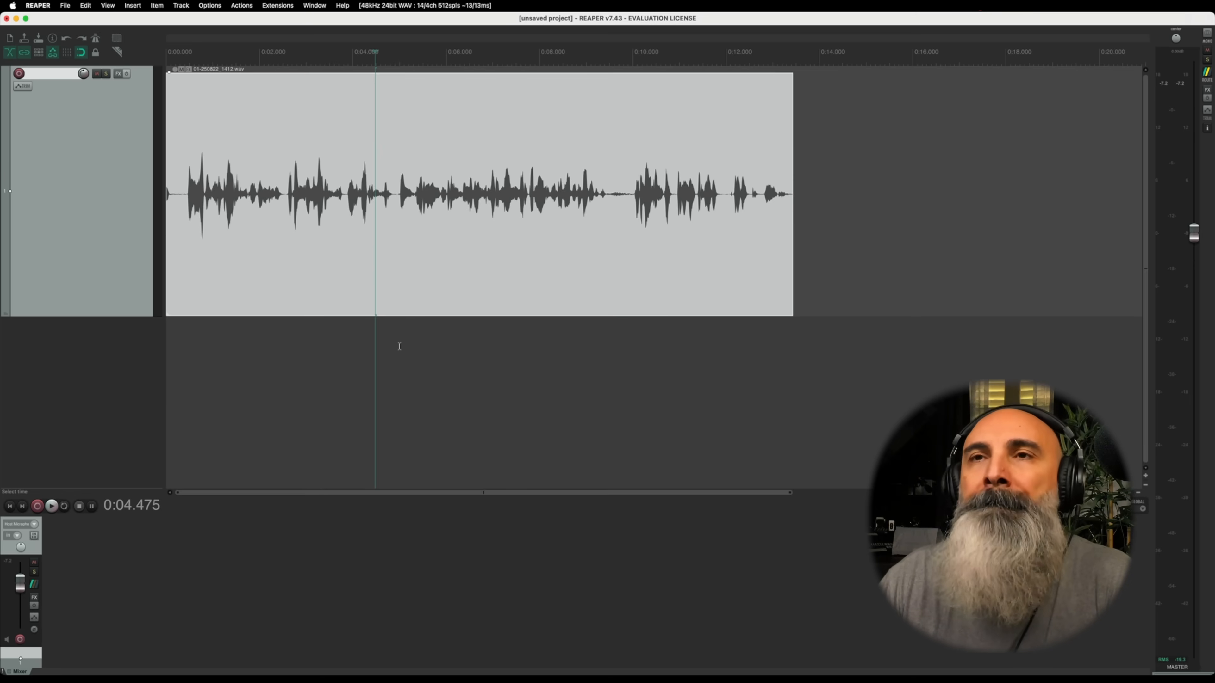
pyautogui.click(434, 211)
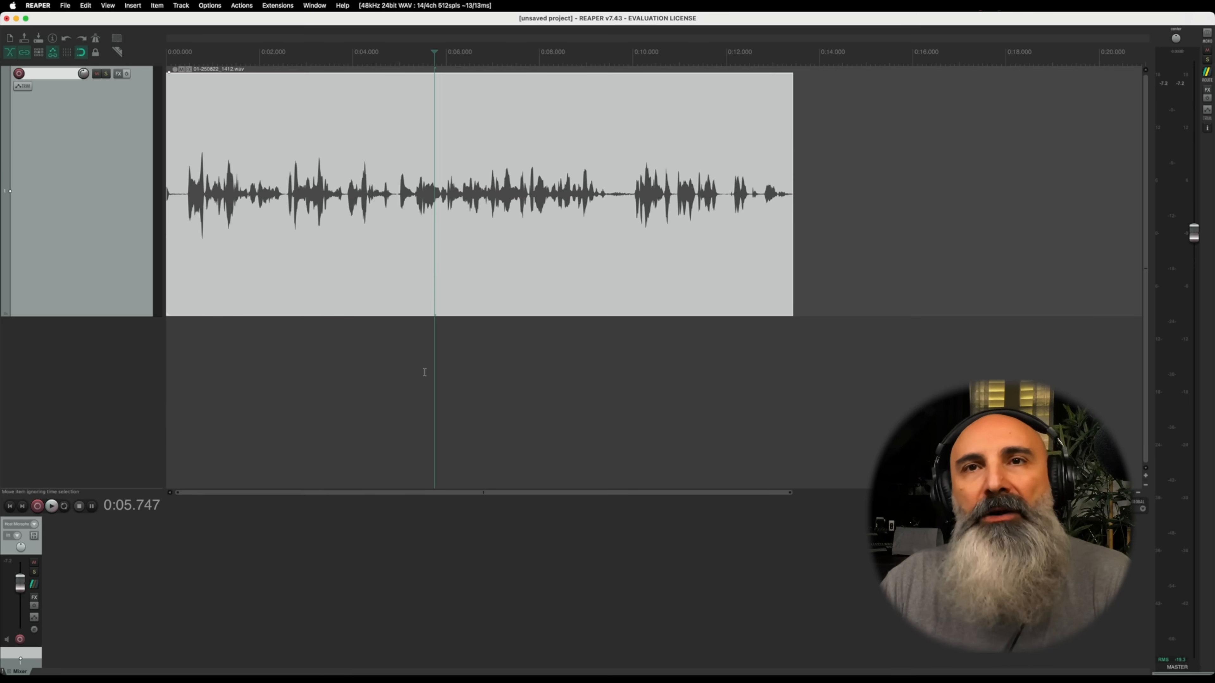